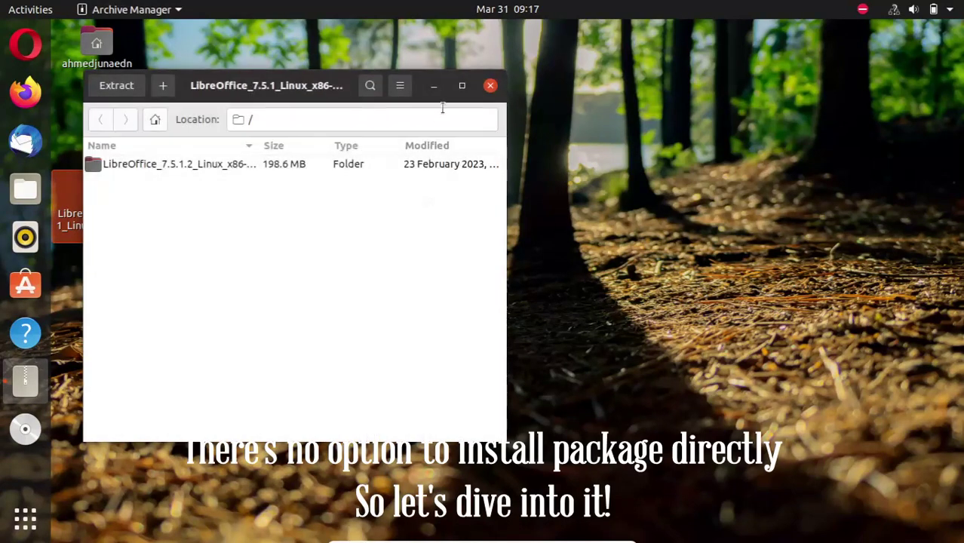
Check which applications are offered for opening the LibreOffice archive on the desktop, without choosing one
left_click(490, 85)
right_click(119, 226)
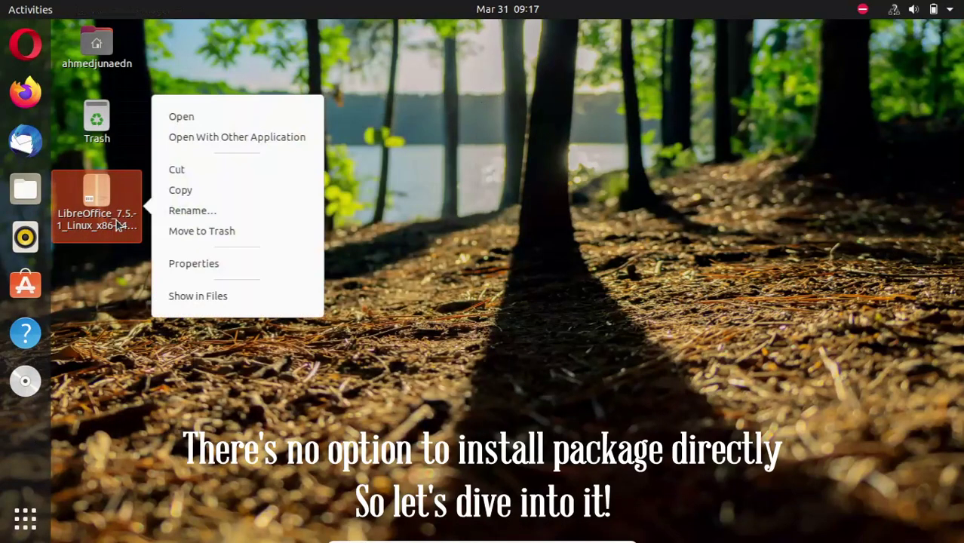
left_click(235, 142)
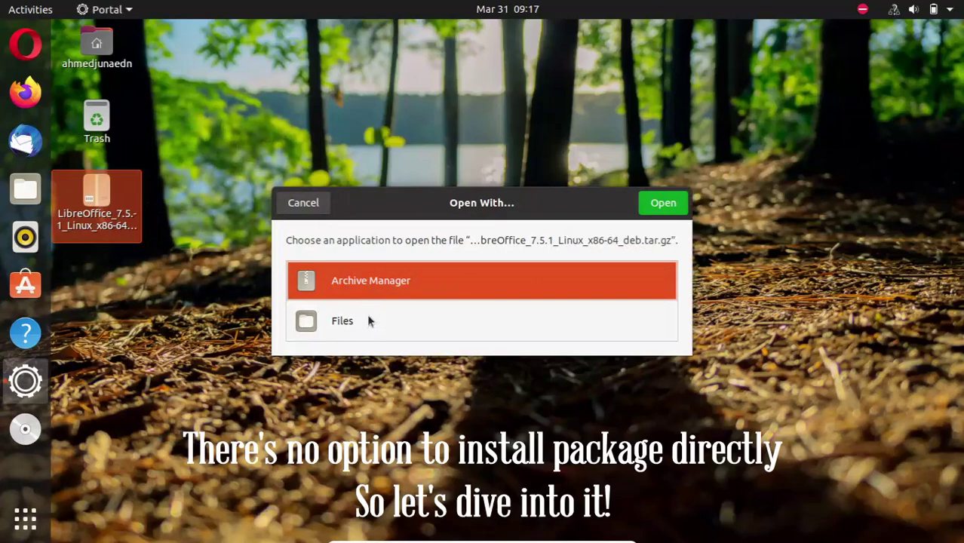
left_click(306, 202)
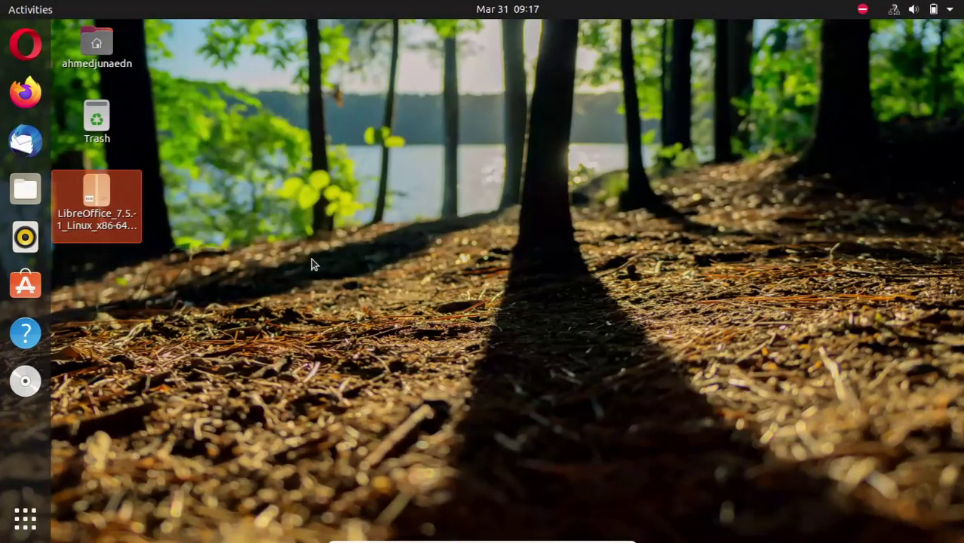
left_click(295, 249)
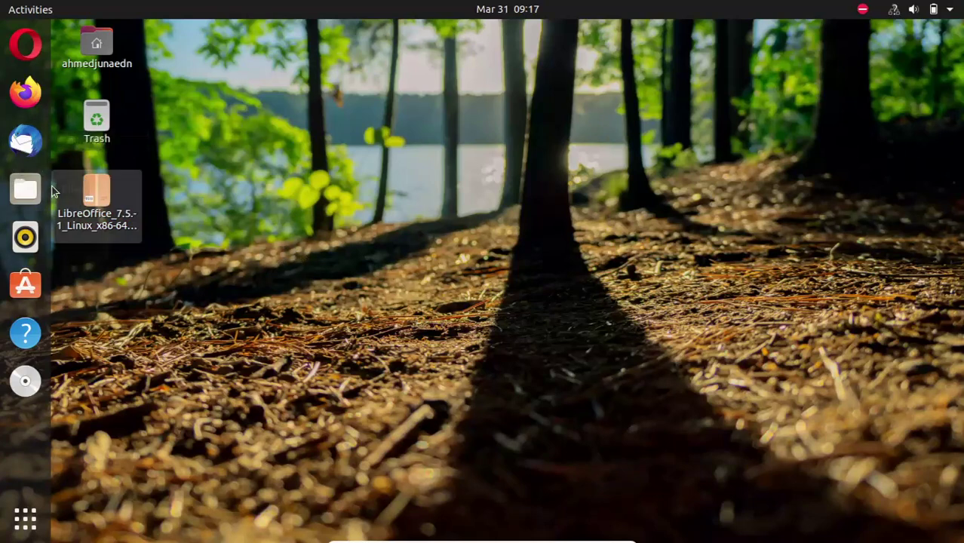
Browse to the Desktop folder in Files and open a terminal at that location
left_click(25, 191)
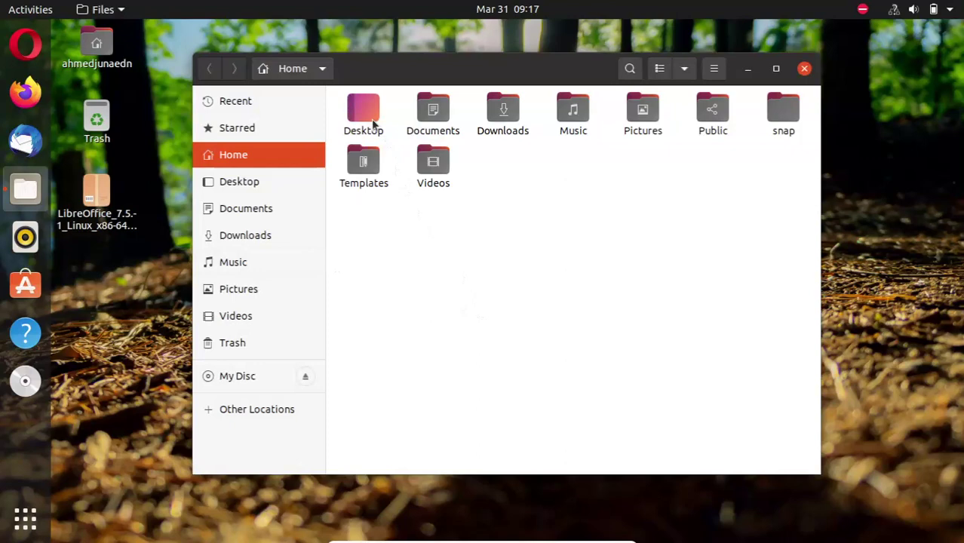
left_click(373, 124)
double_click(374, 125)
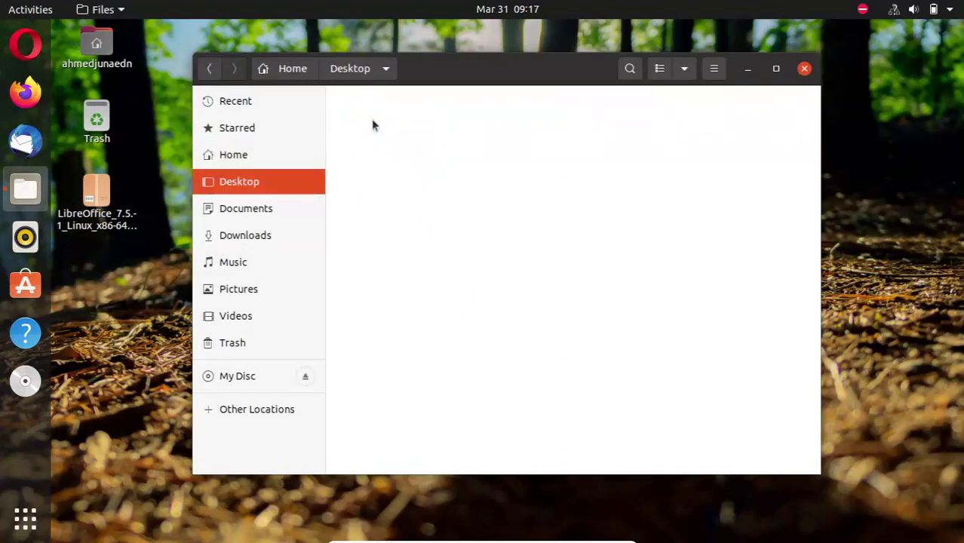
right_click(542, 254)
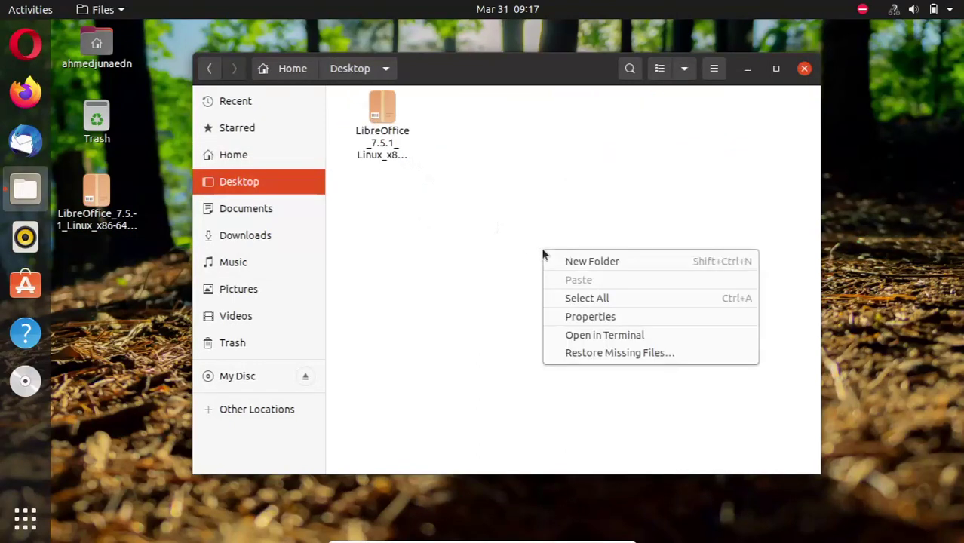
left_click(588, 337)
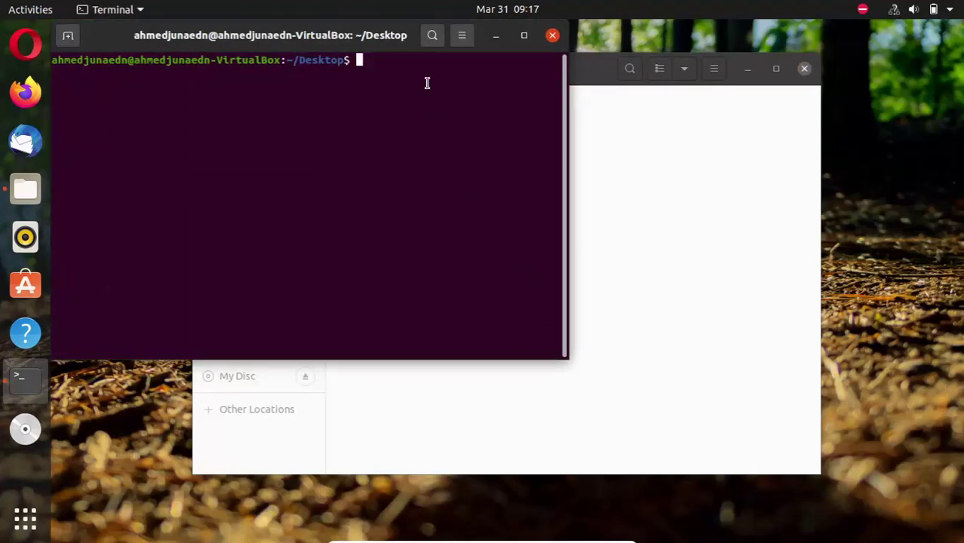
Try to install packages from the Desktop folder with "sudo dpkg -i *.deb", authenticating with the account password, and put the windows away
type("sudo dpkg -")
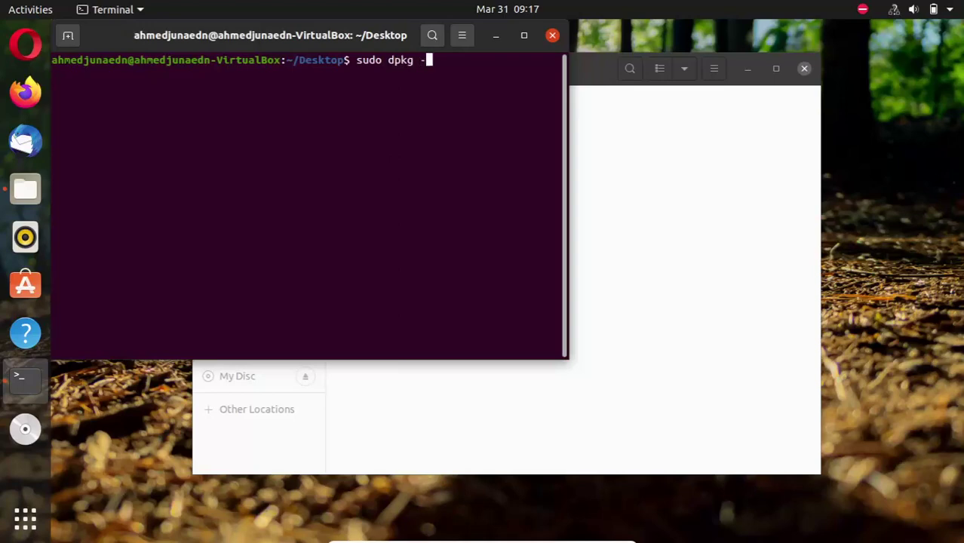
type("i *.deb")
key("Return")
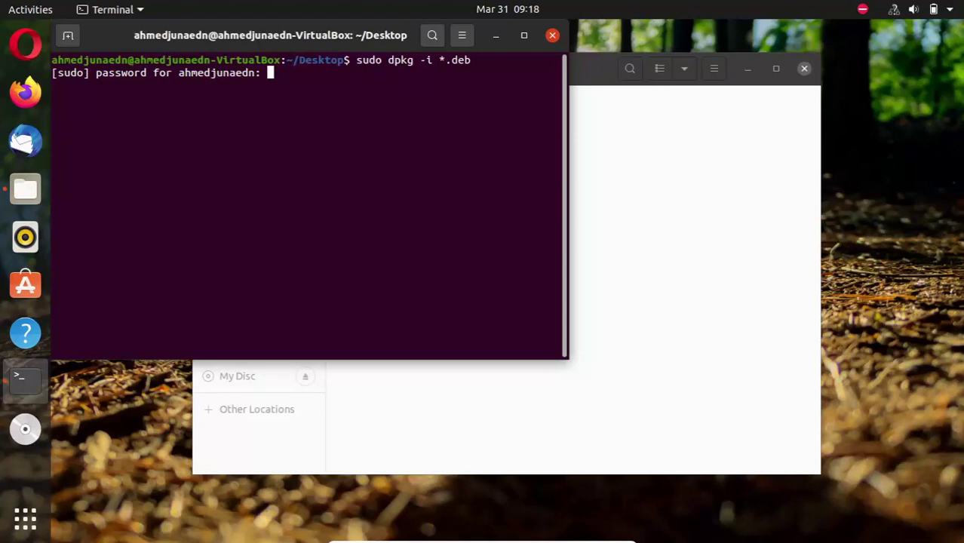
key("Return")
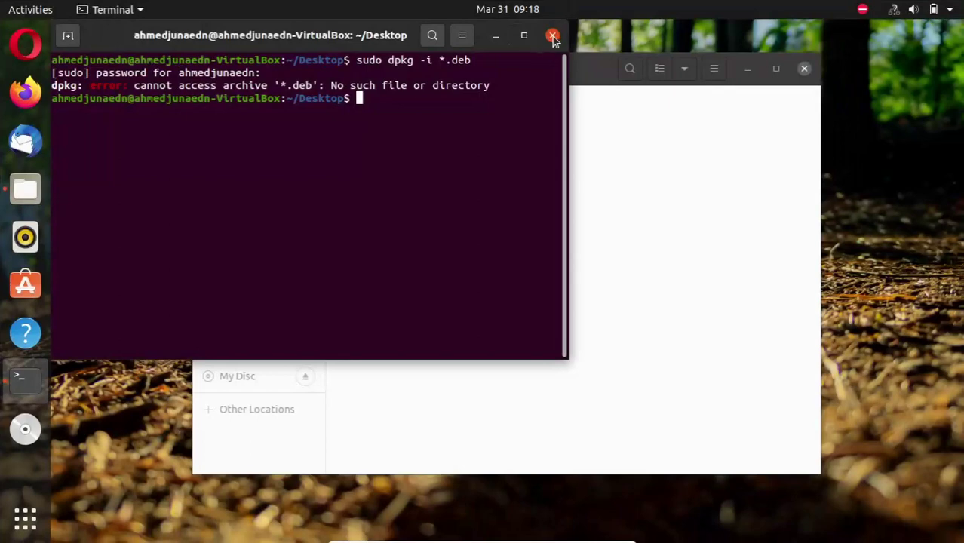
left_click(553, 36)
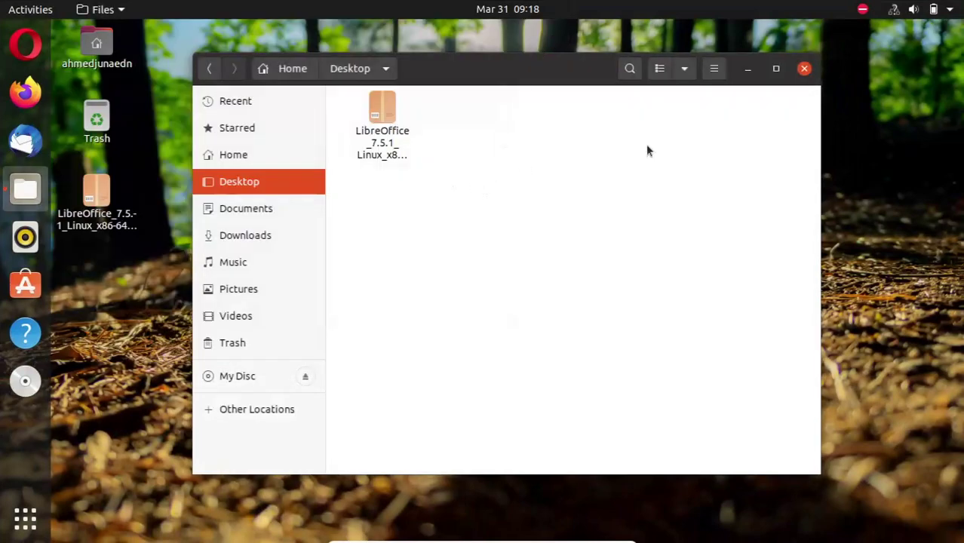
left_click(745, 71)
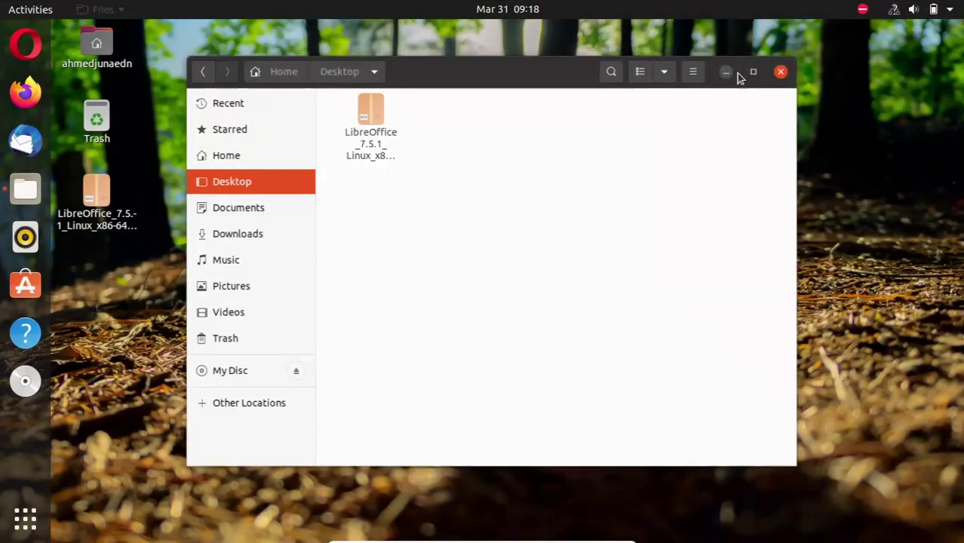
Inspect the file extension of the LibreOffice archive in its properties
right_click(110, 223)
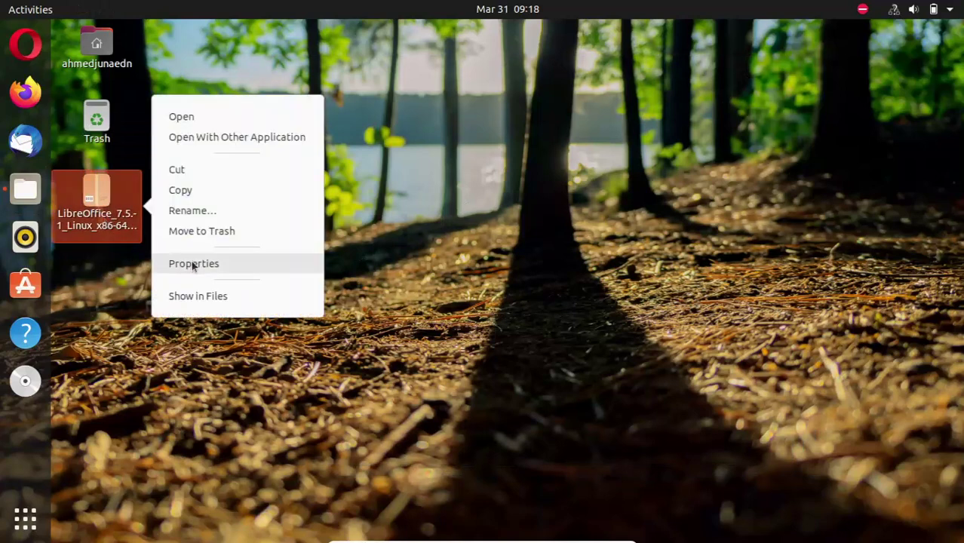
left_click(192, 263)
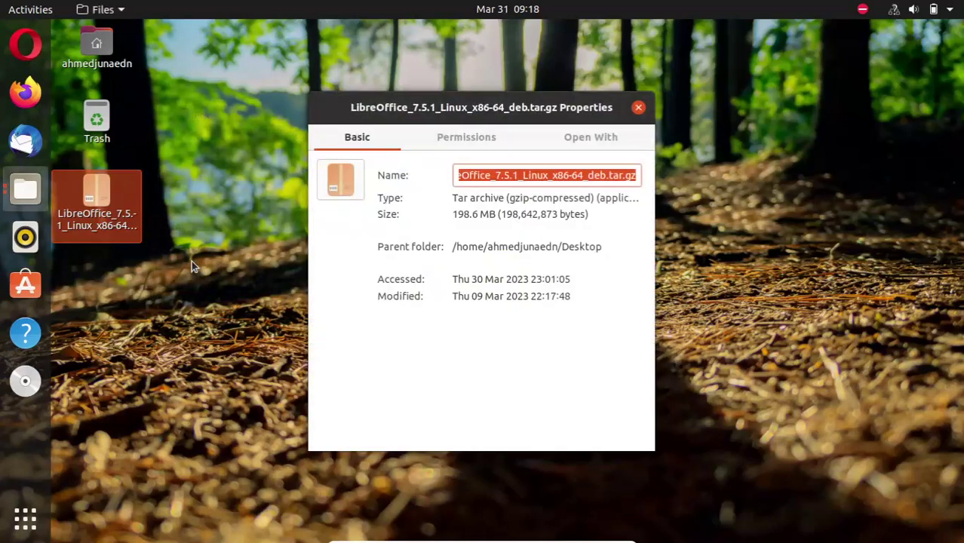
left_click(607, 176)
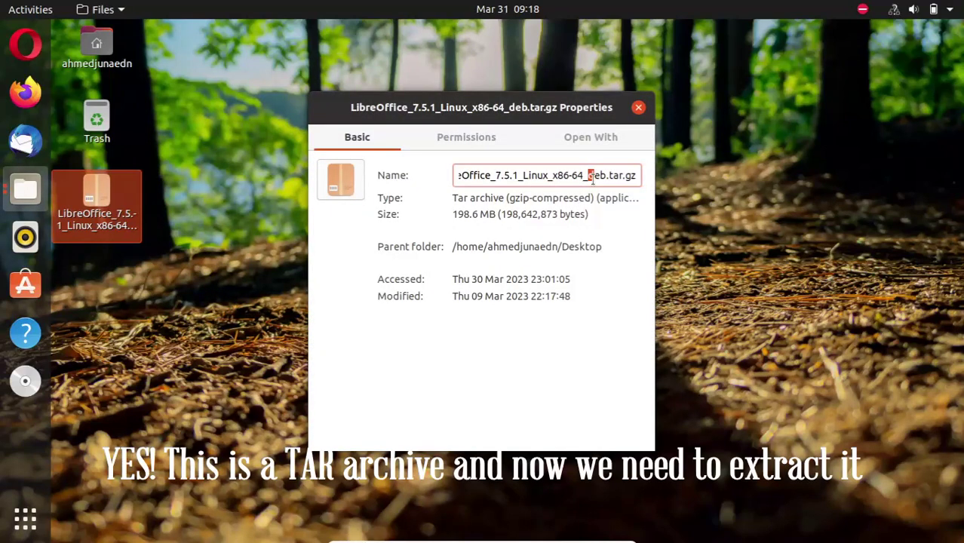
left_click_drag(608, 174, 637, 184)
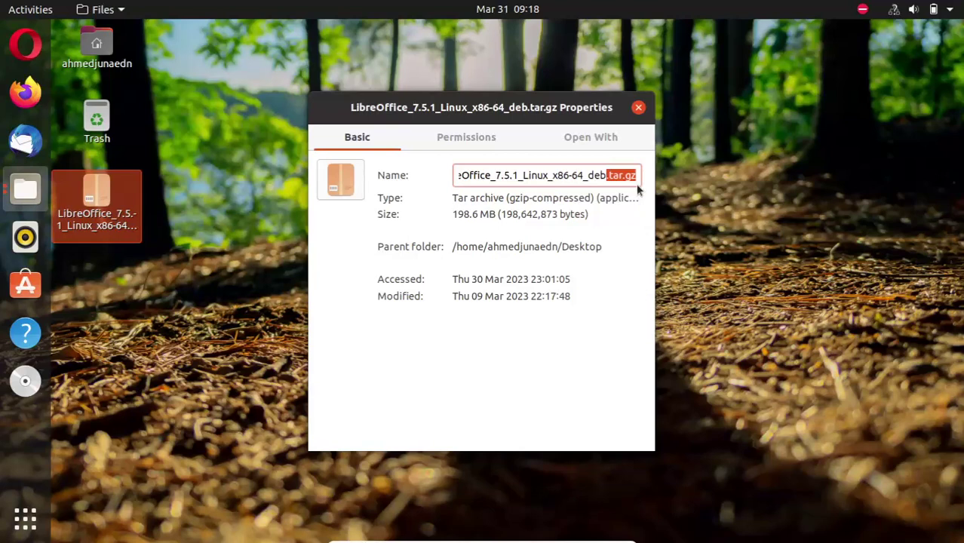
left_click(638, 107)
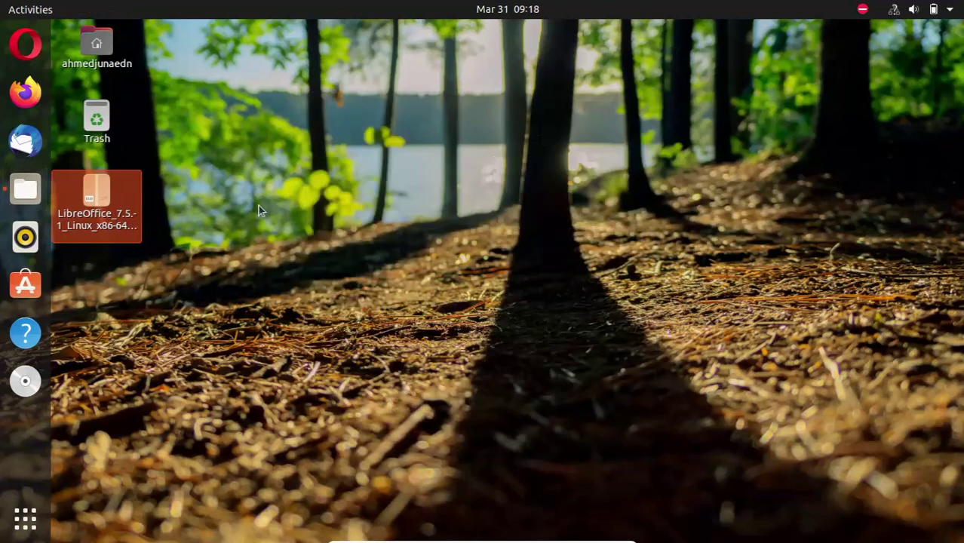
Extract all files from the LibreOffice 7.5.1 archive to the Desktop, keeping the directory structure, and close the archive
right_click(94, 214)
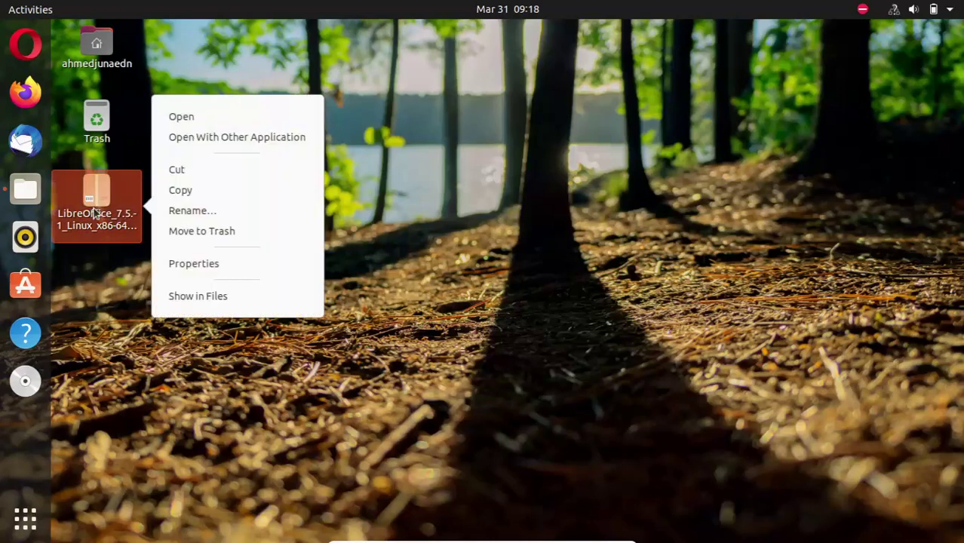
left_click(246, 118)
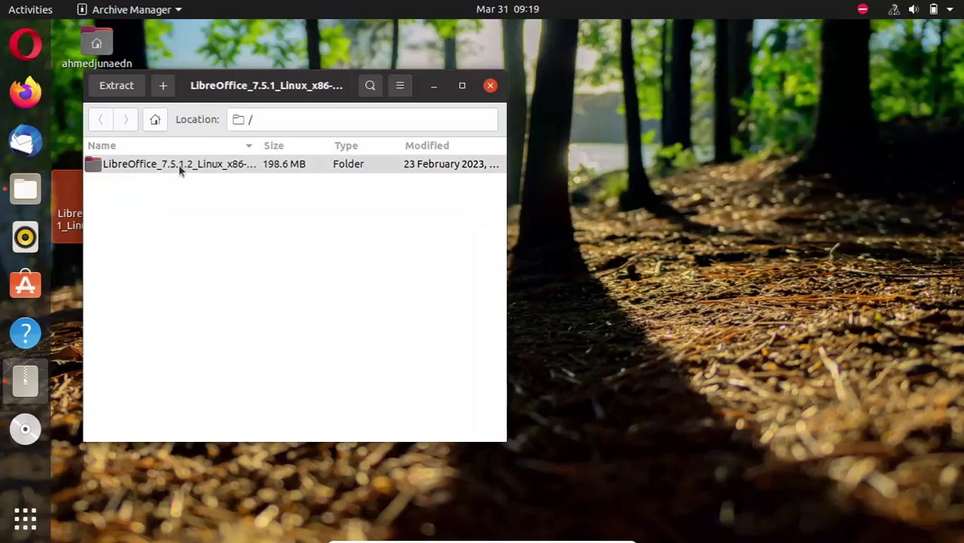
left_click(121, 86)
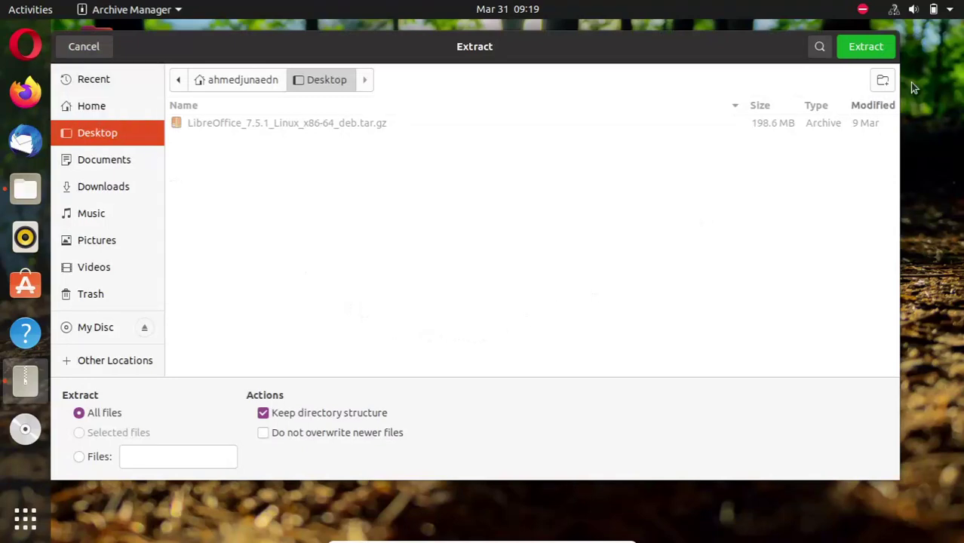
left_click(865, 47)
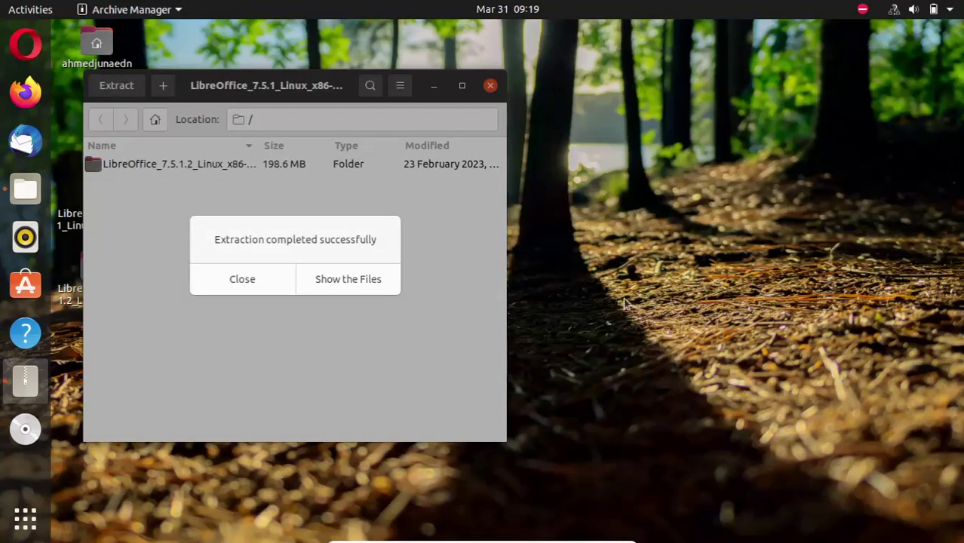
left_click(233, 280)
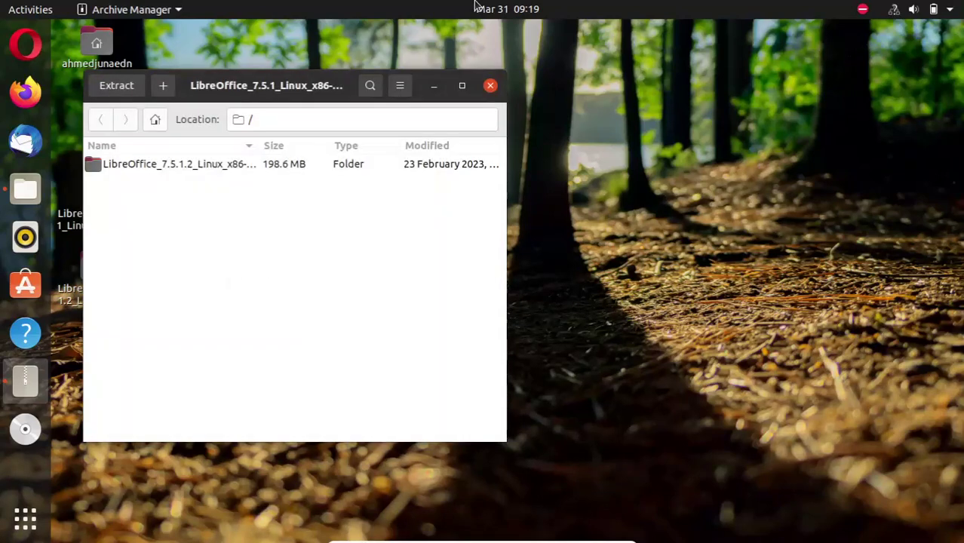
left_click(490, 86)
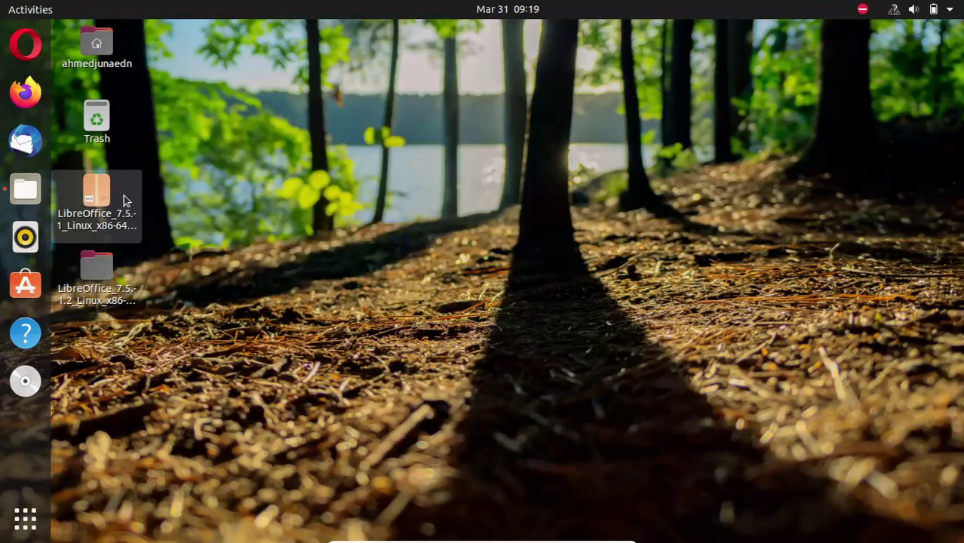
Open the DEBS folder inside the extracted LibreOffice folder and launch a terminal at that location
double_click(97, 274)
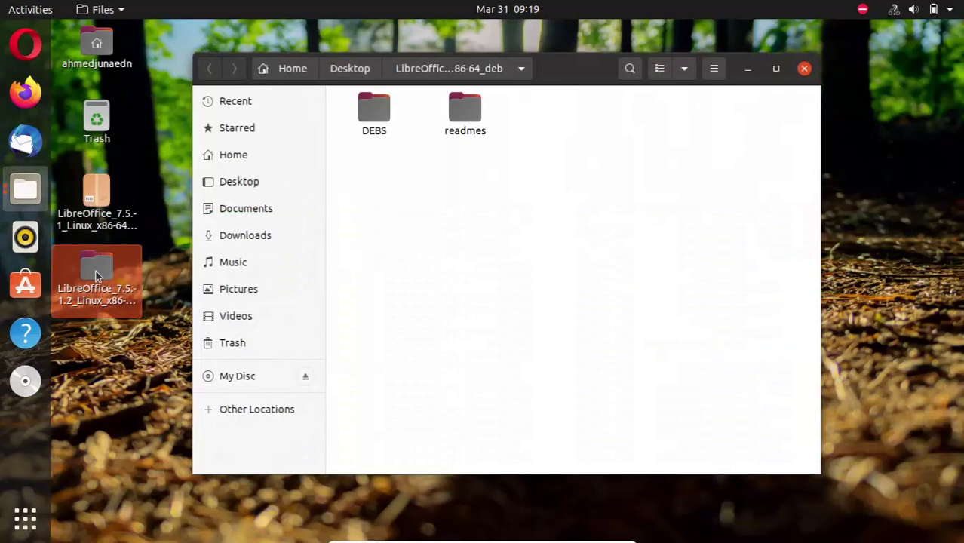
double_click(379, 113)
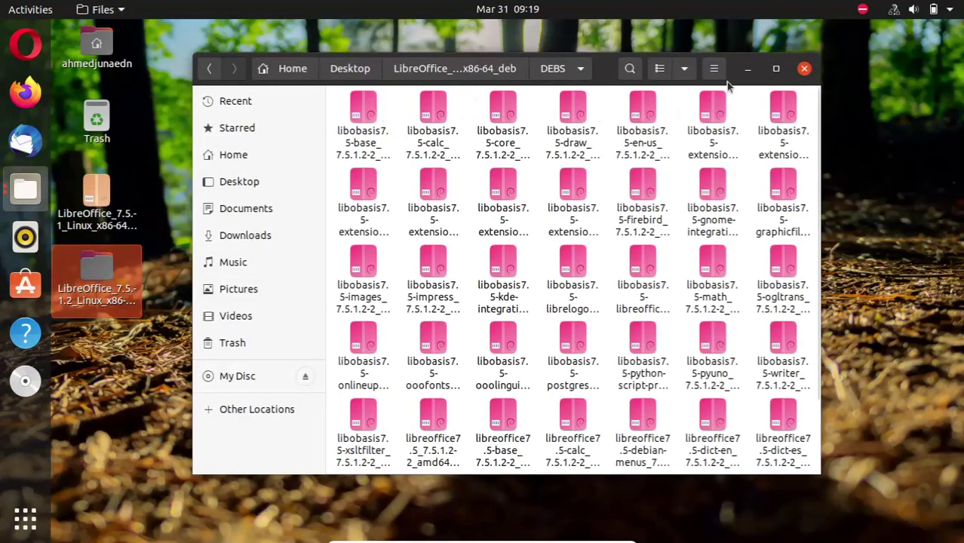
left_click(775, 68)
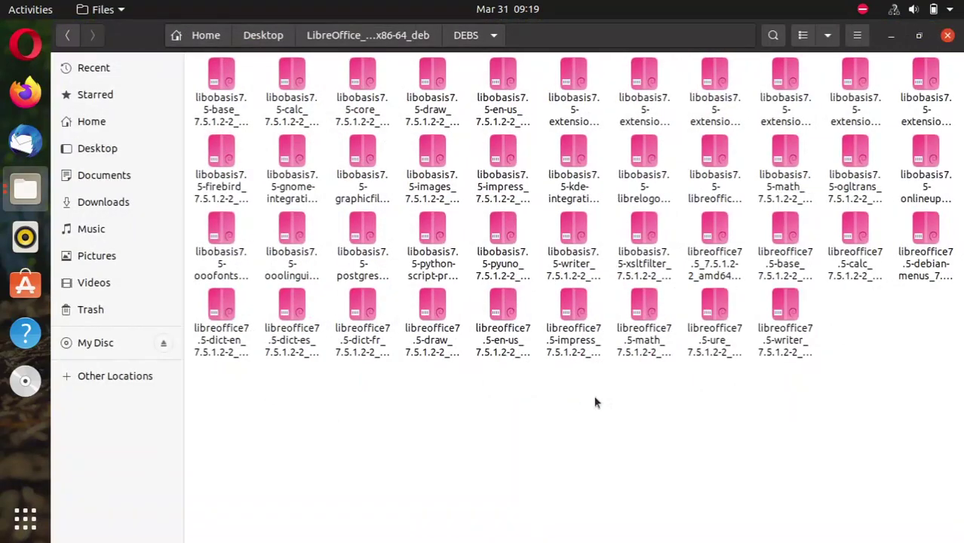
right_click(567, 402)
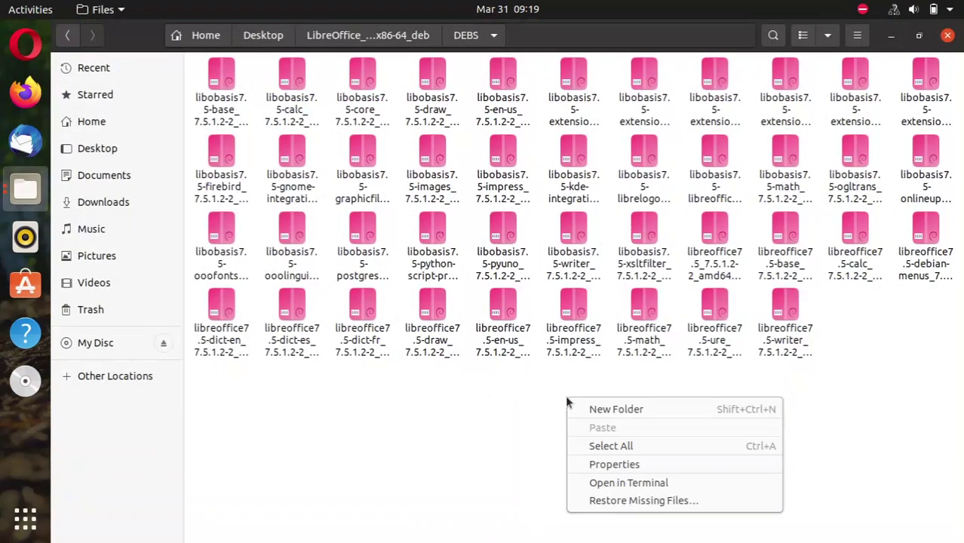
left_click(631, 483)
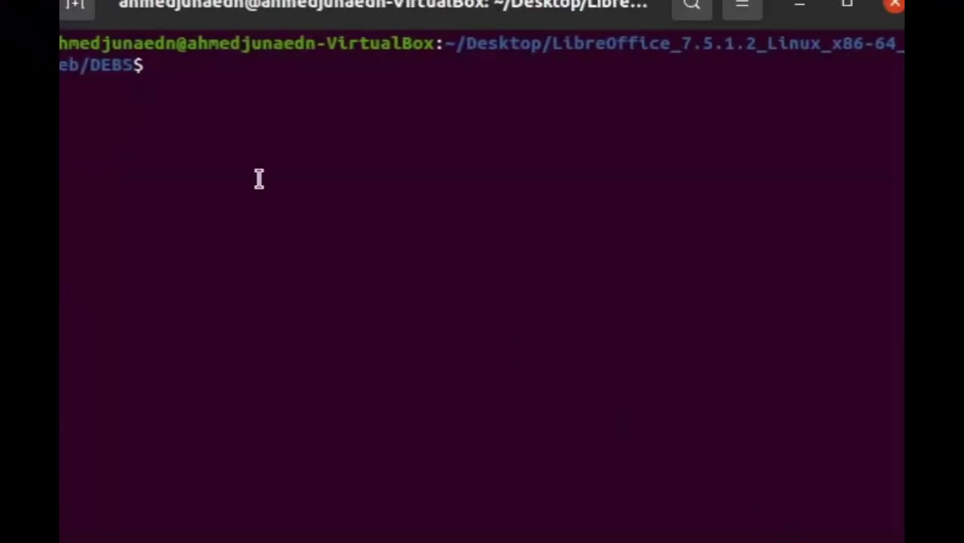
Install all packages in the DEBS folder with "sudo dpkg -i *.deb", authenticating with the account password
type("su")
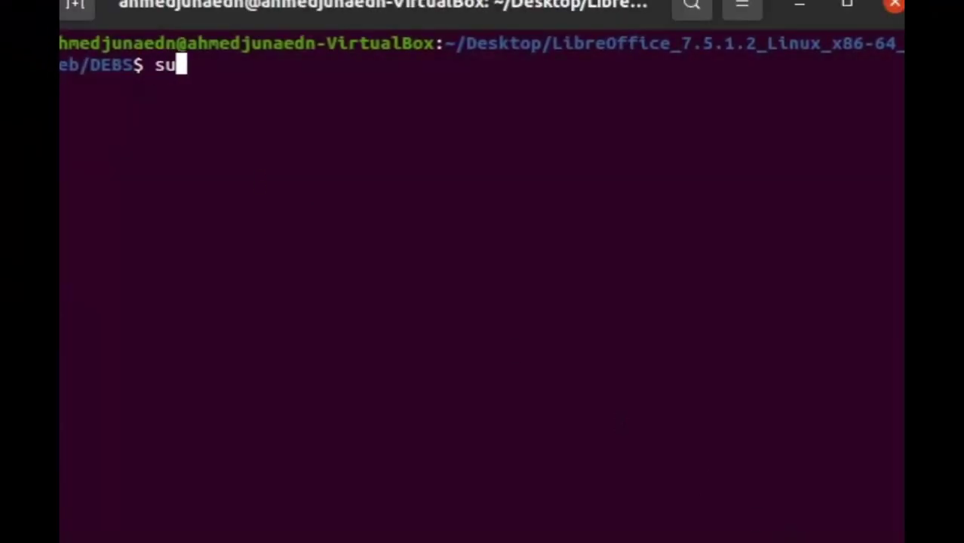
type("do dk")
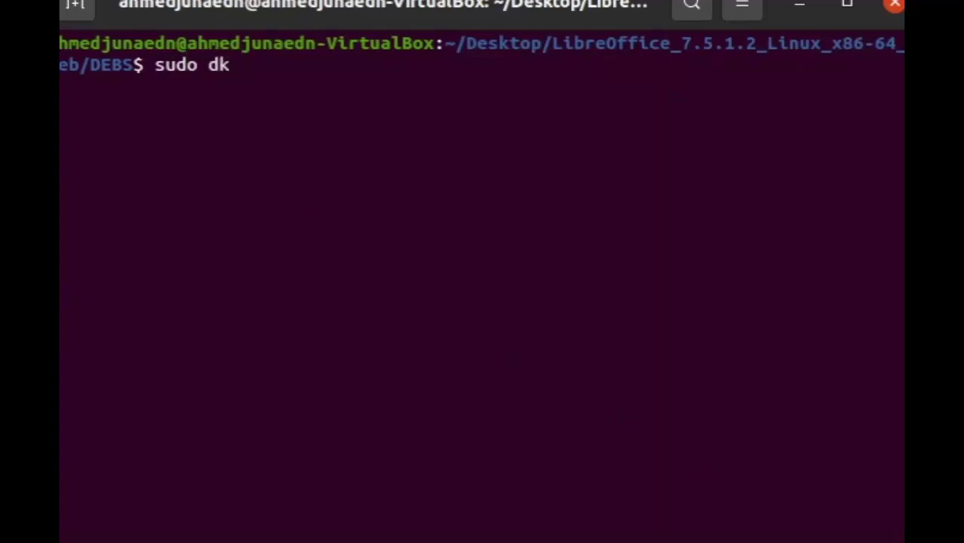
key("BackSpace")
type("pkg ")
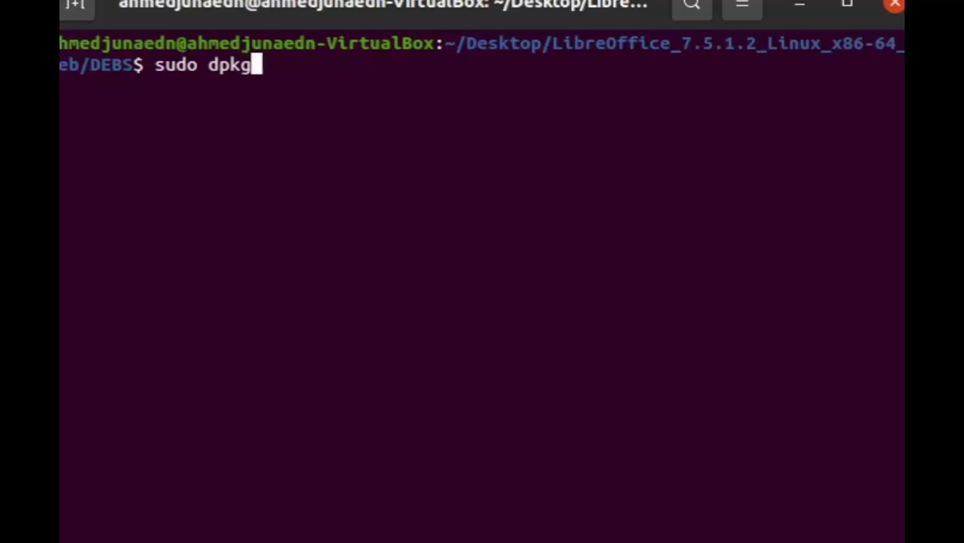
type("-i ")
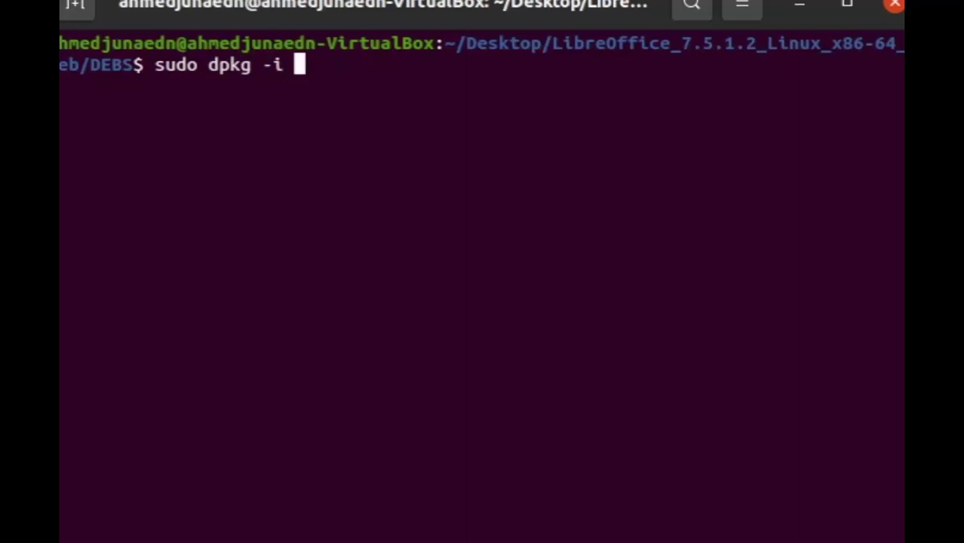
type("*.deb")
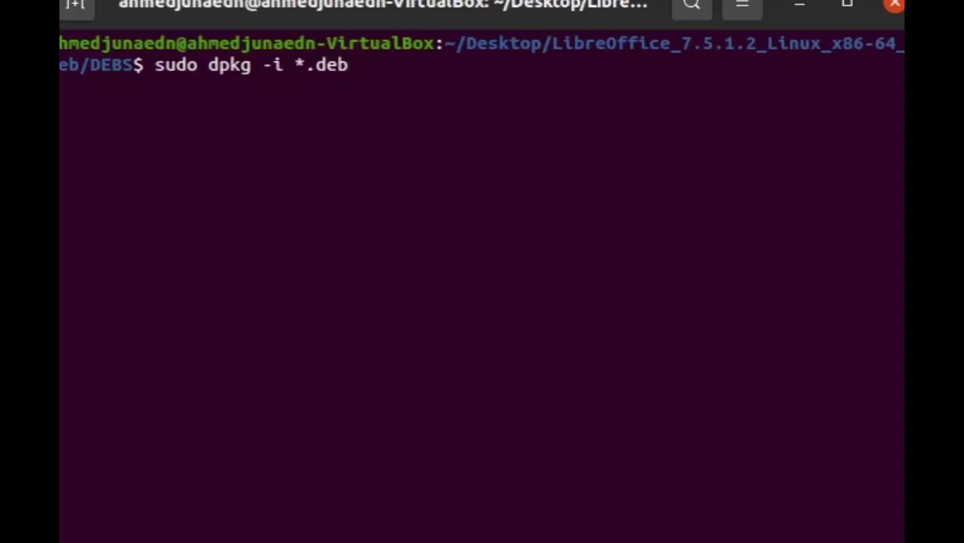
key("Return")
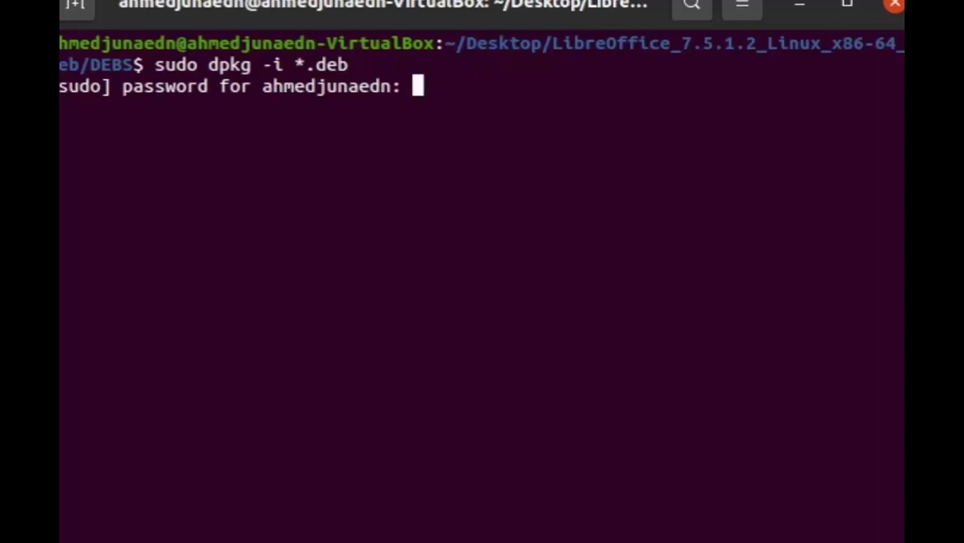
key("Return")
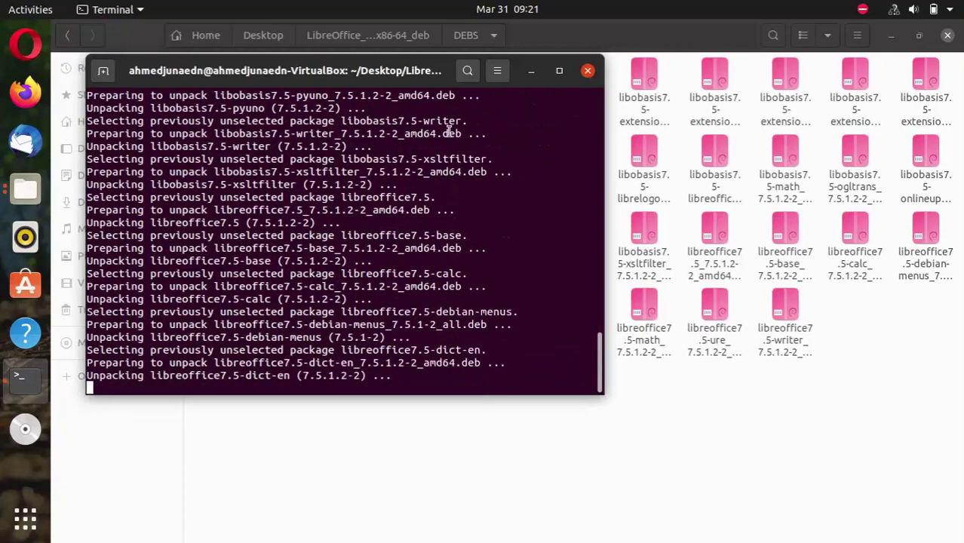
Put the terminal away during the installation and check the applications overview for new LibreOffice entries
left_click(531, 72)
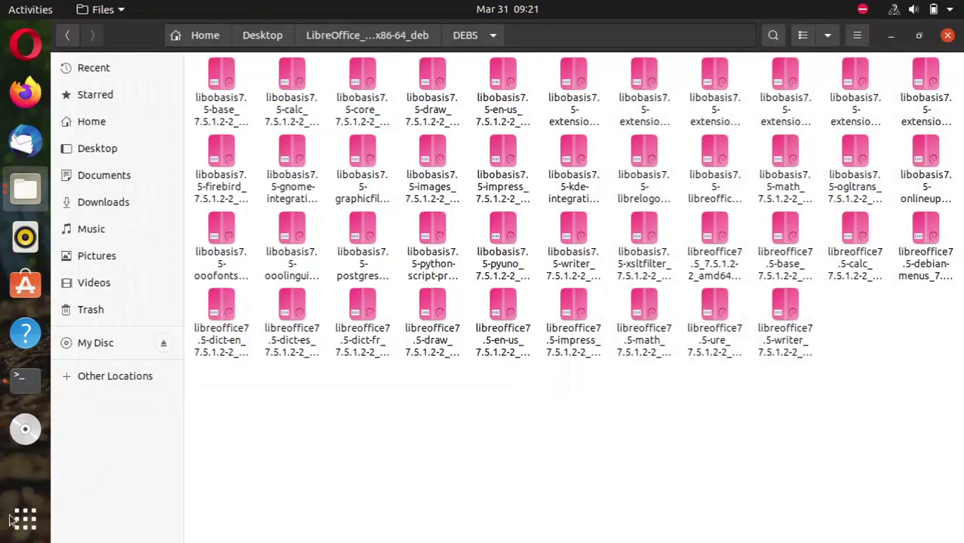
left_click(12, 521)
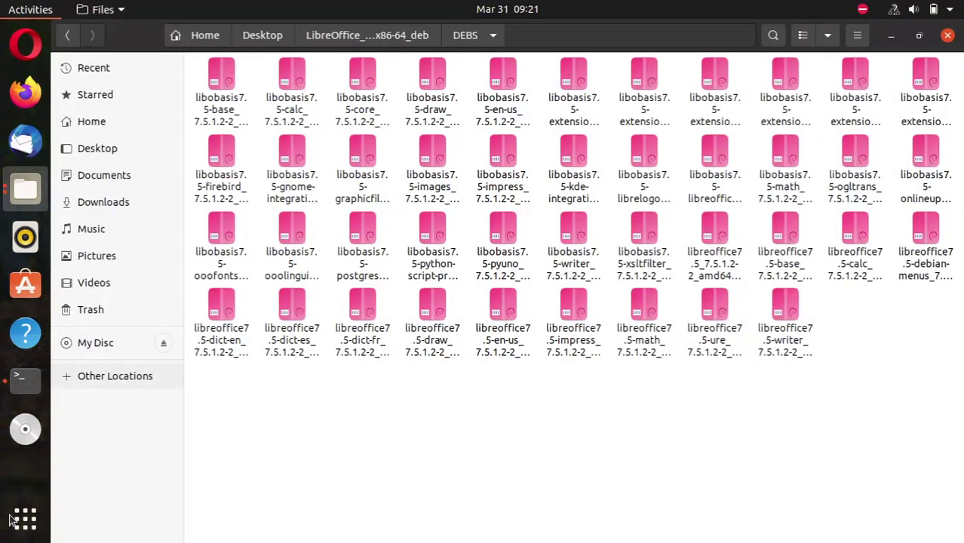
left_click(11, 521)
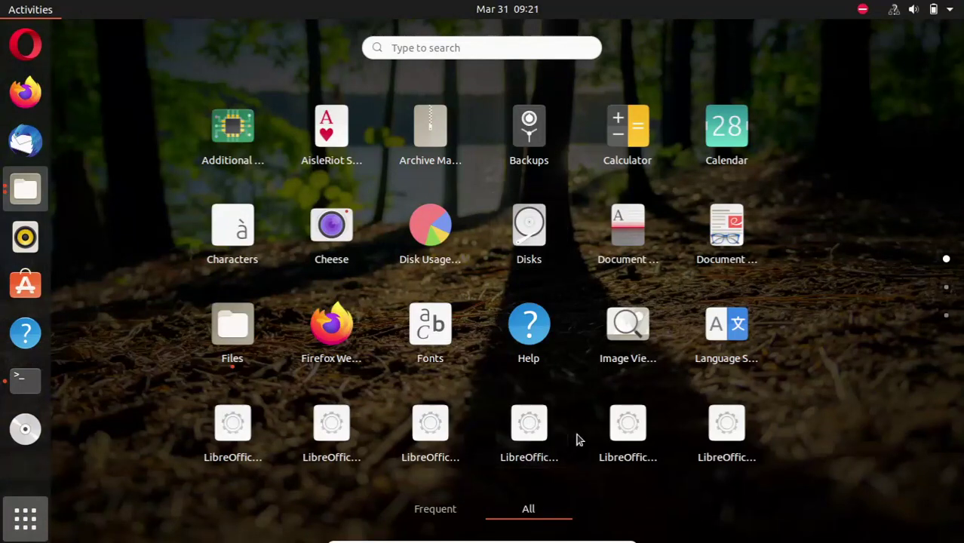
scroll(577, 438, "down", 1)
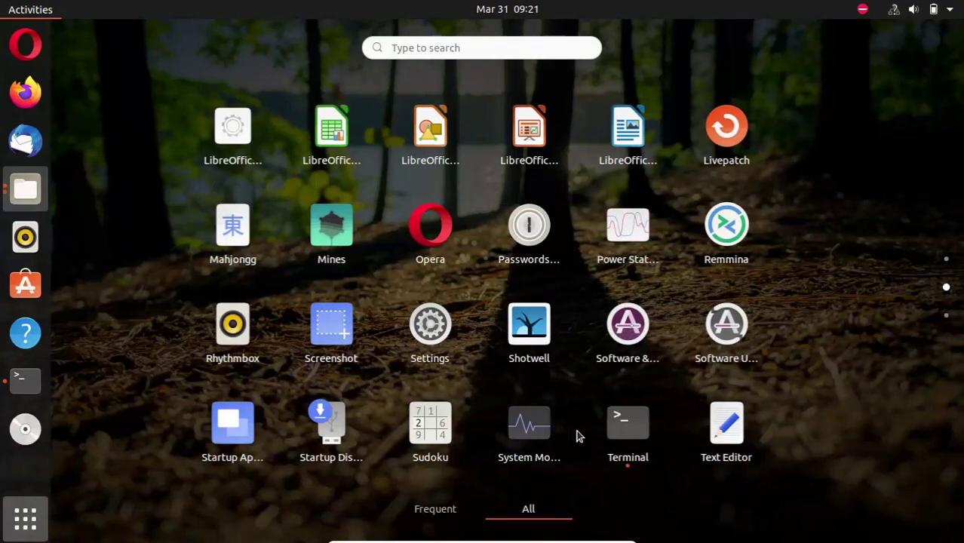
scroll(577, 435, "up", 1)
scroll(577, 435, "down", 1)
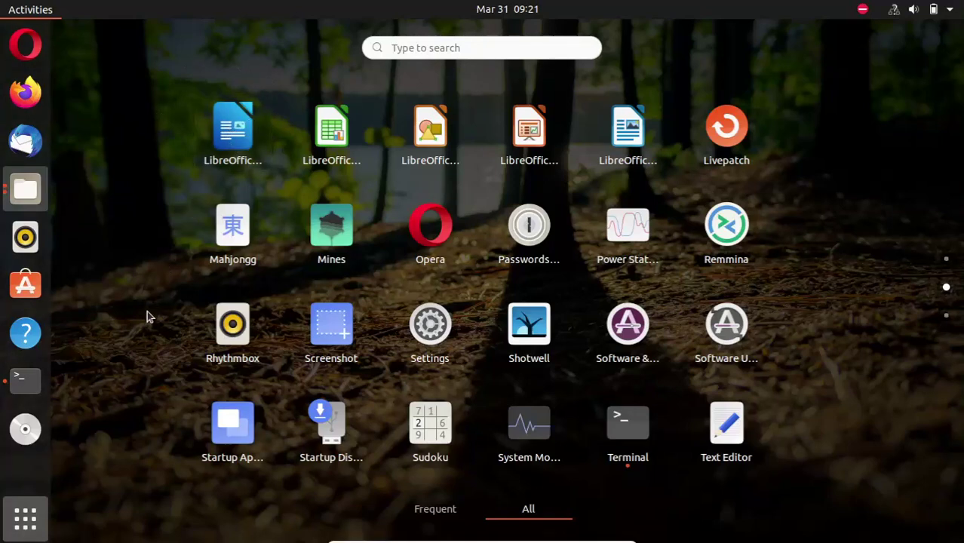
left_click(16, 536)
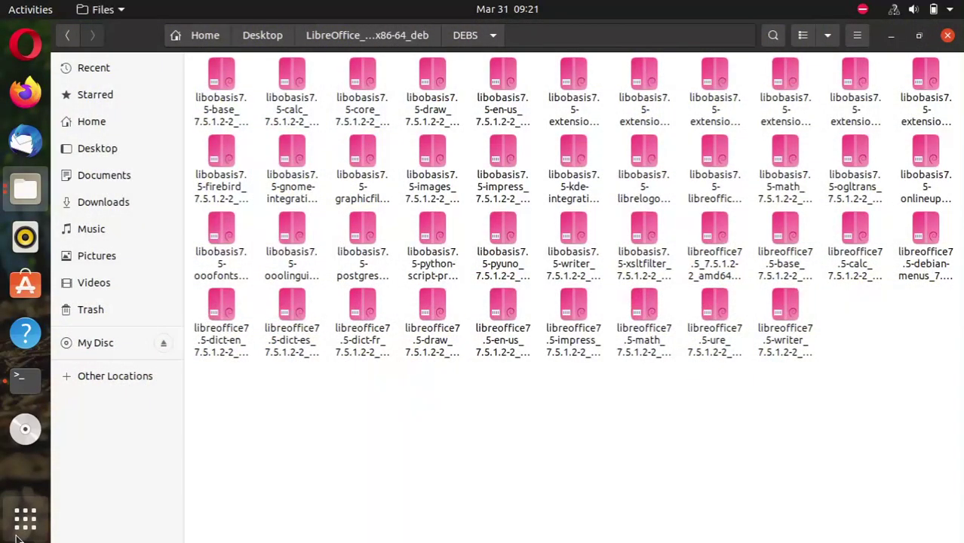
Bring back the terminal to check the installation output, close it and the DEBS folder window, and quit Files
left_click(19, 380)
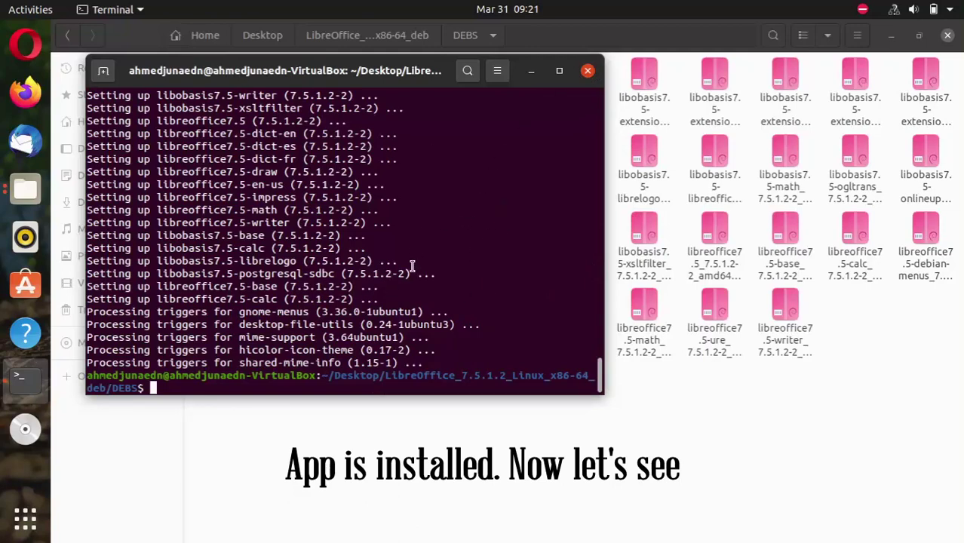
left_click(586, 71)
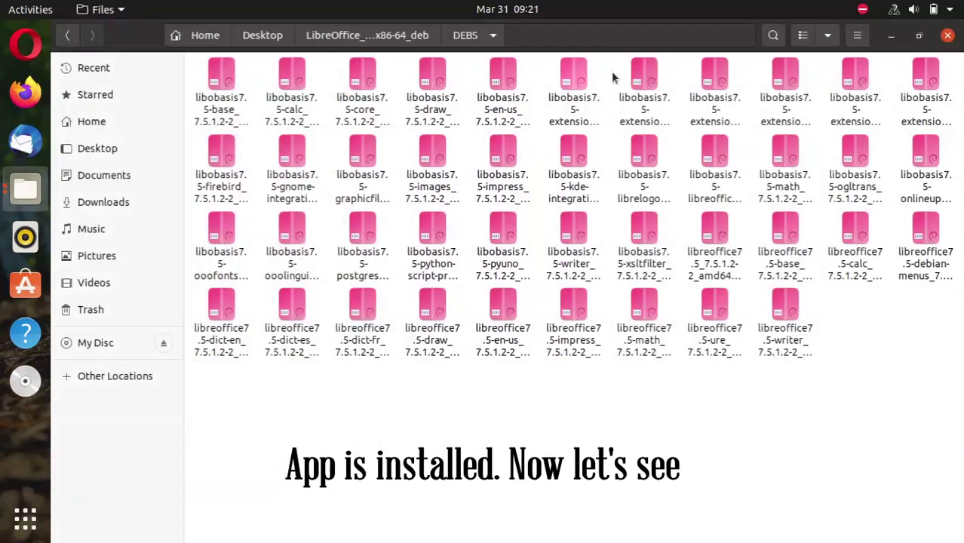
left_click(946, 37)
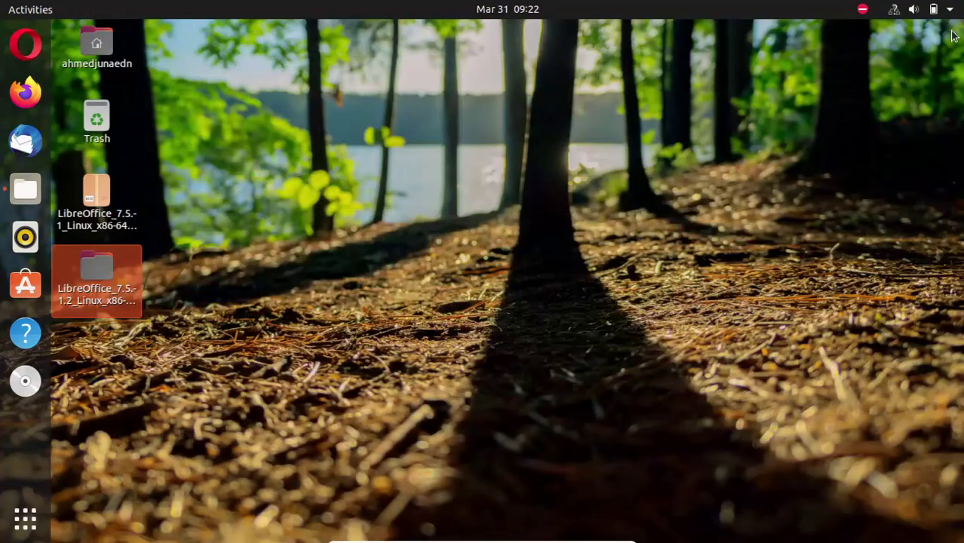
right_click(24, 188)
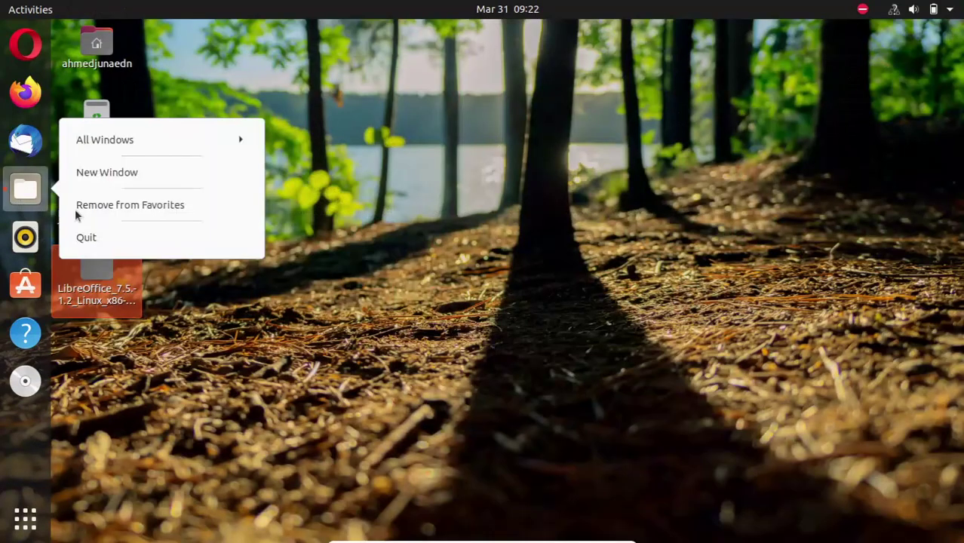
left_click(127, 239)
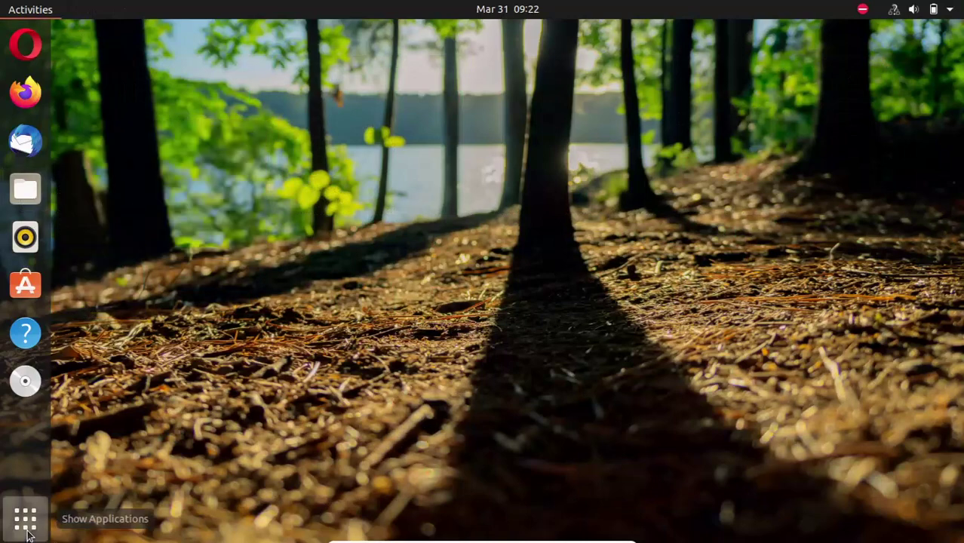
Examine the LibreOffice launchers across the first two pages of all installed applications
left_click(25, 517)
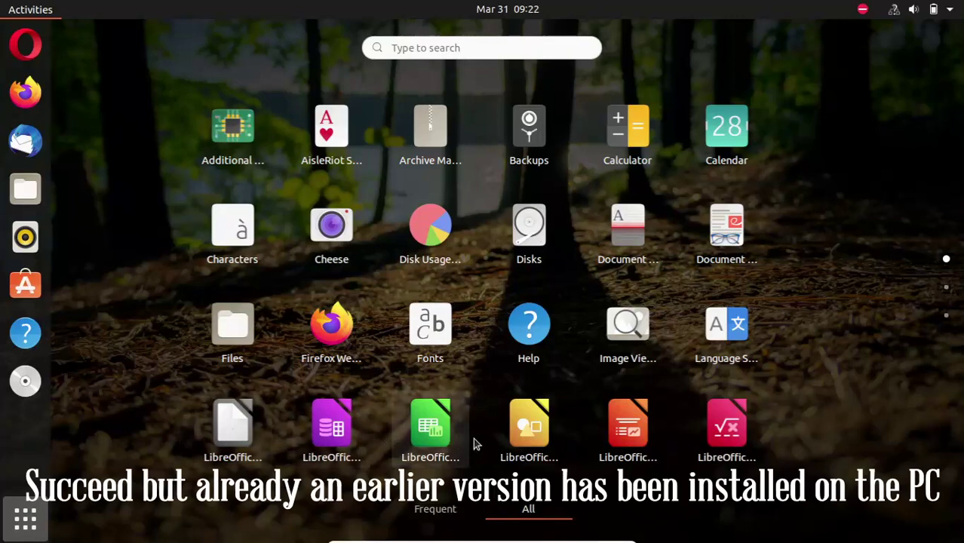
scroll(776, 445, "down", 1)
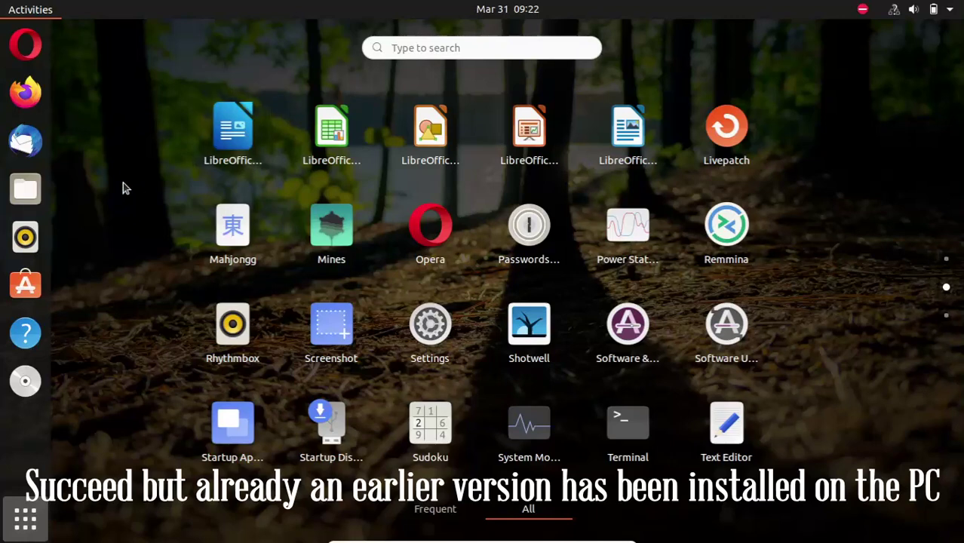
scroll(123, 182, "up", 1)
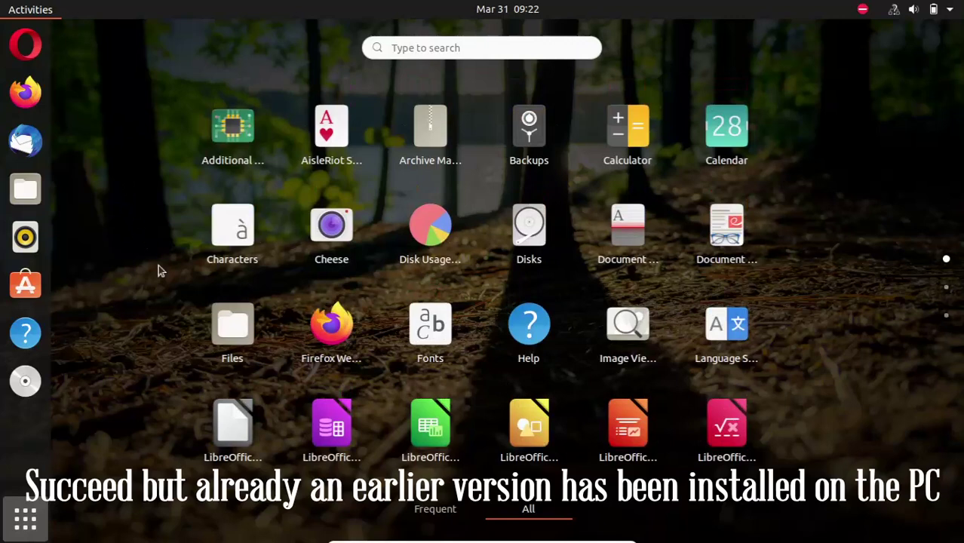
scroll(576, 454, "down", 1)
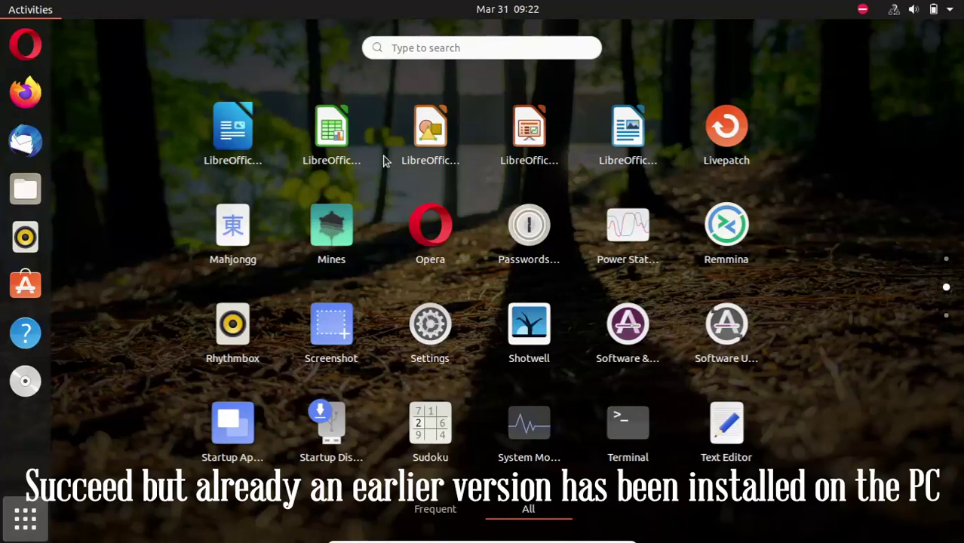
scroll(383, 161, "up", 1)
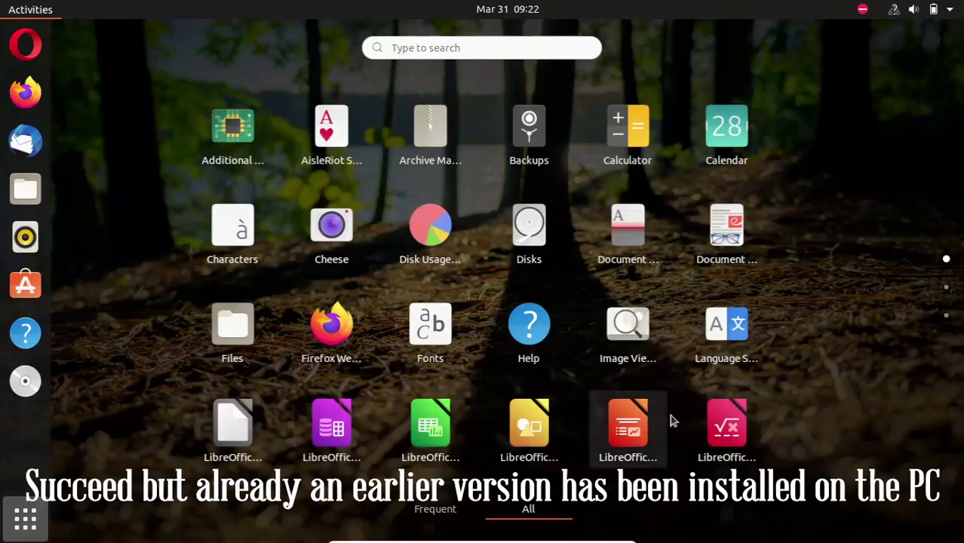
scroll(205, 452, "down", 1)
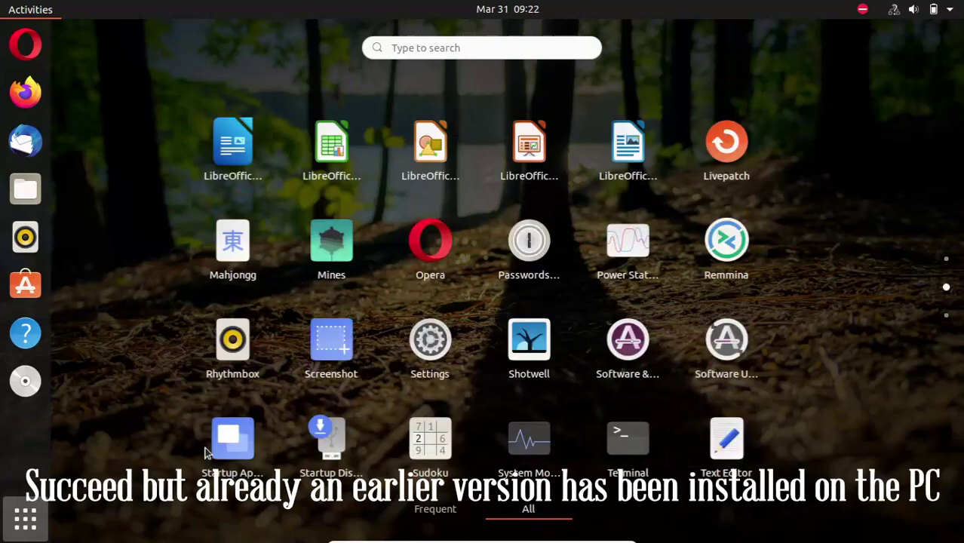